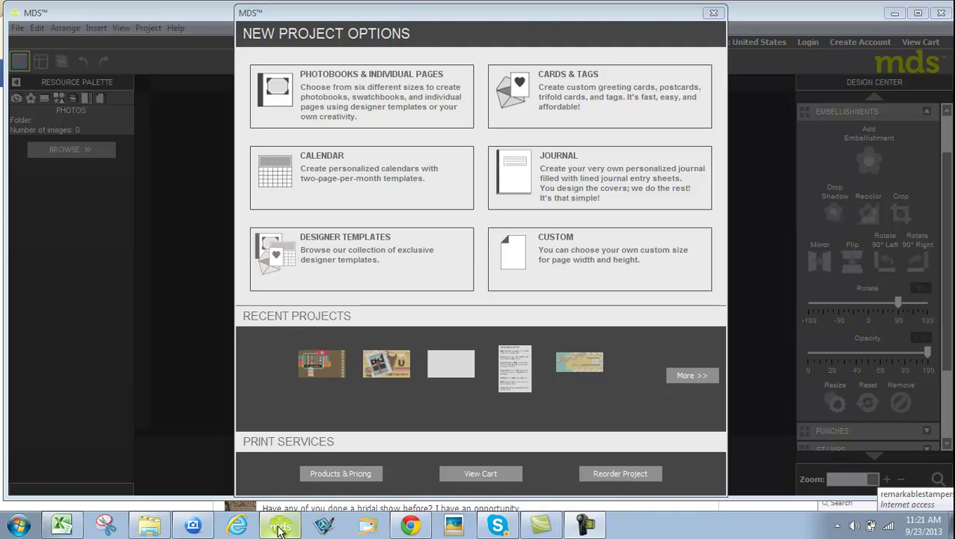
Start a 5½" x 3¾" swatchbook project from Photobooks & Individual Pages.
{"action": "left_click", "coordinate": [17, 526]}
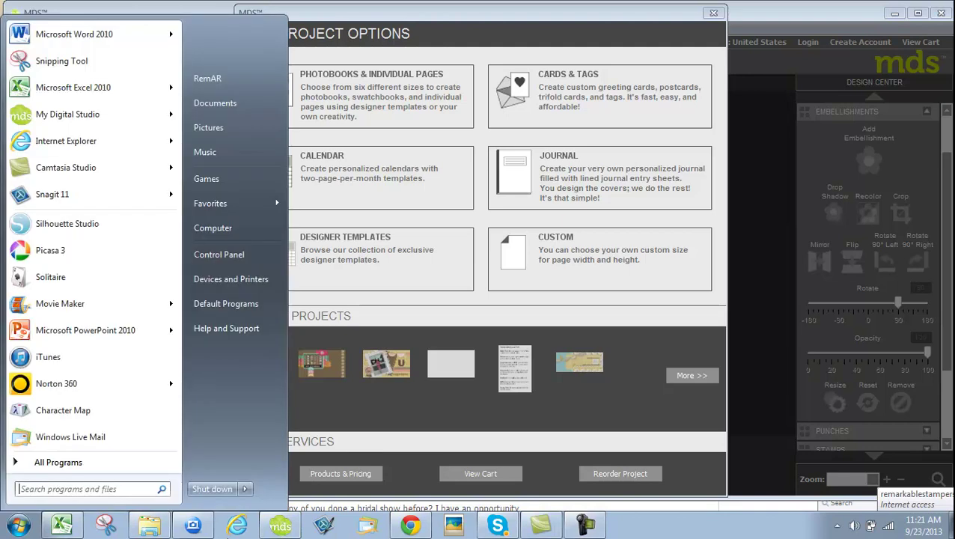
{"action": "left_click", "coordinate": [400, 406]}
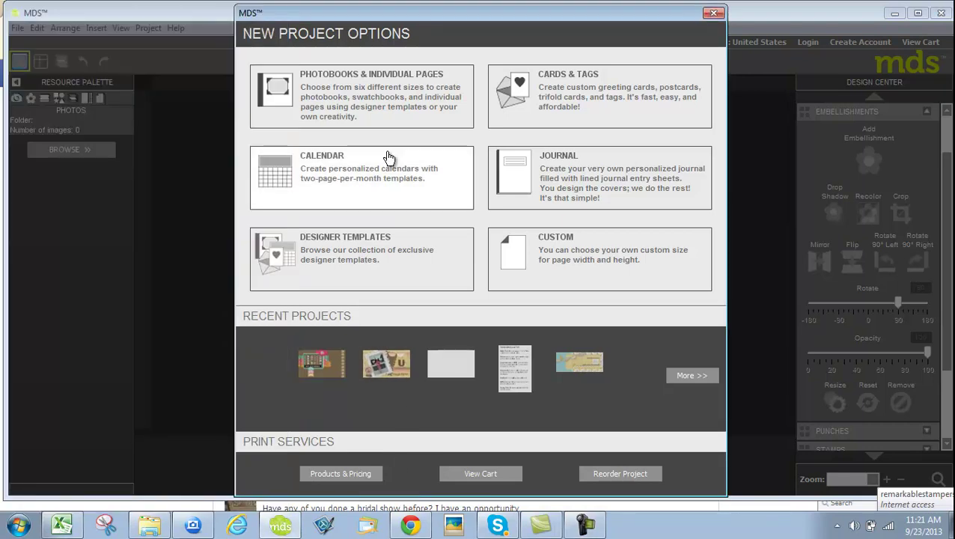
{"action": "left_click", "coordinate": [371, 95]}
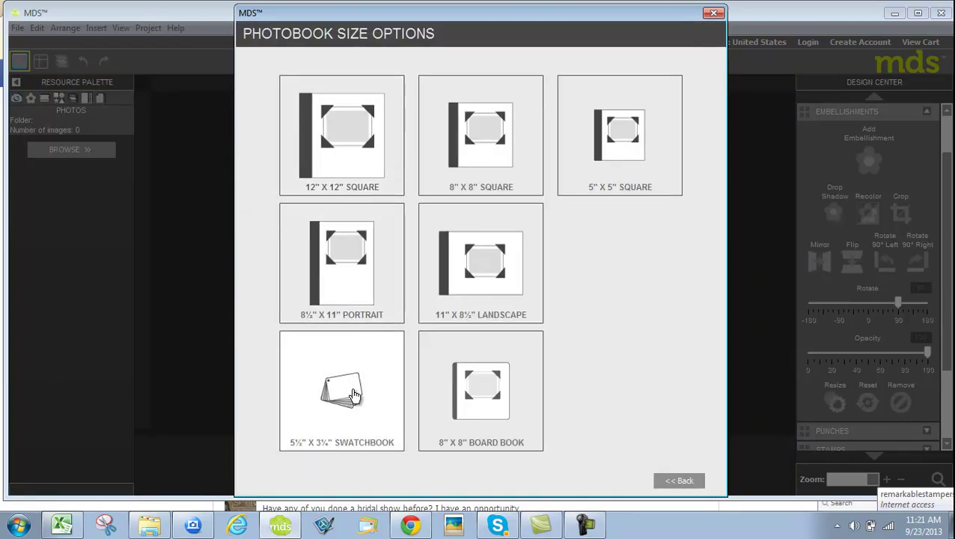
{"action": "left_click", "coordinate": [353, 392]}
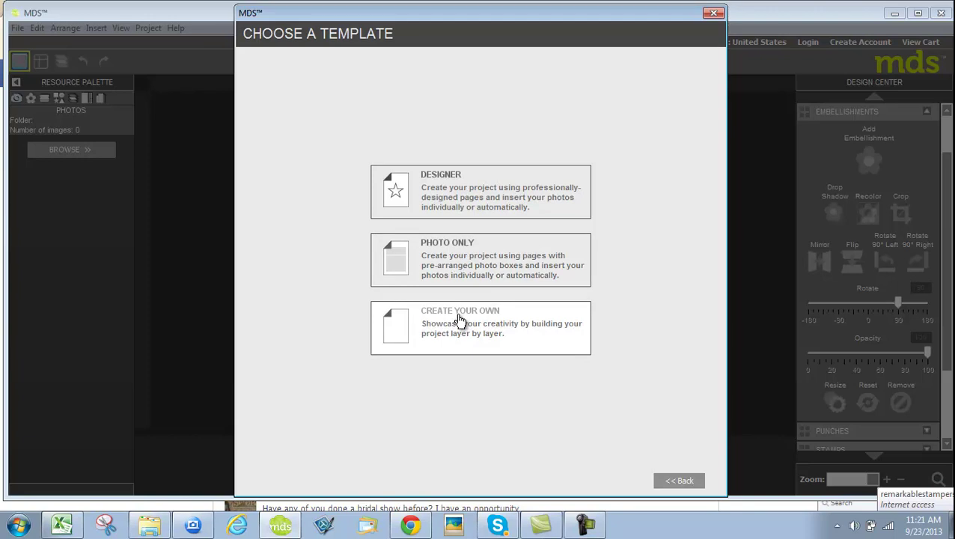
Choose Create Your Own and accept the default project name My Project 2.
{"action": "left_click", "coordinate": [459, 322]}
{"action": "left_click", "coordinate": [616, 326]}
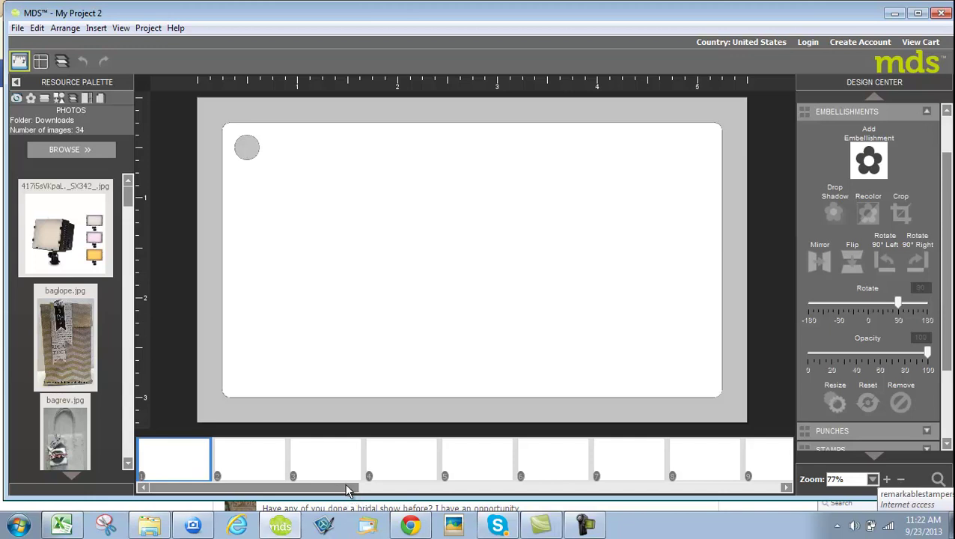
Switch between pages 1 and 2 of the swatchbook, ending on page 2.
{"action": "left_click", "coordinate": [218, 469]}
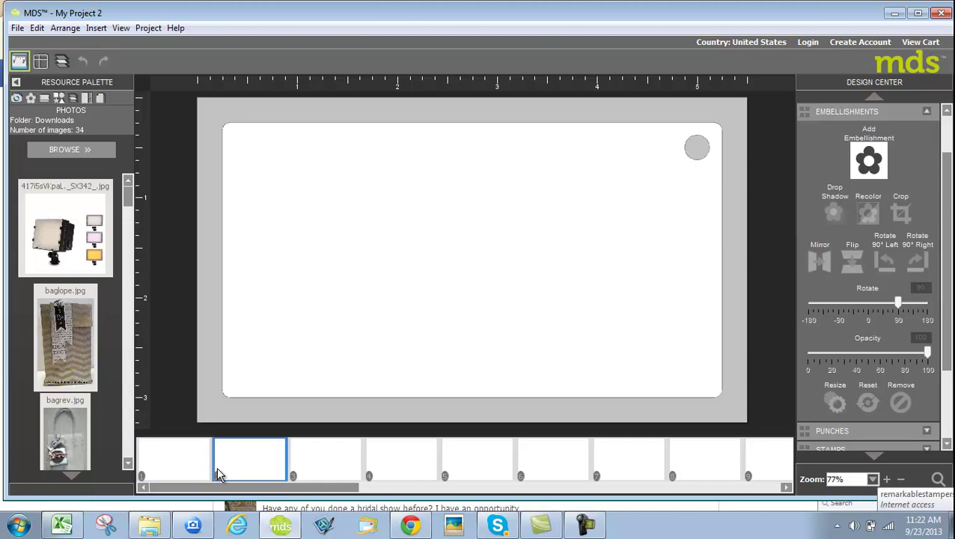
{"action": "left_click", "coordinate": [175, 457]}
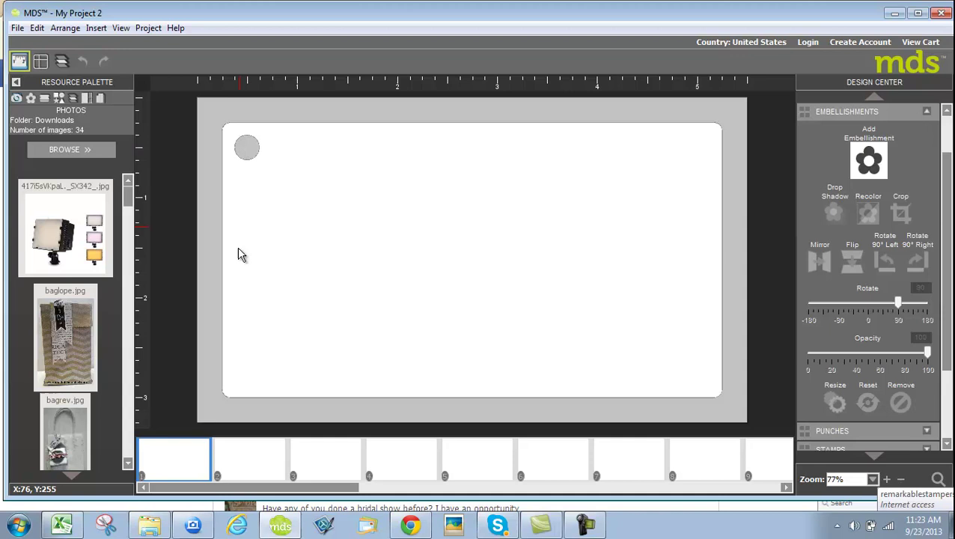
{"action": "left_click", "coordinate": [262, 455]}
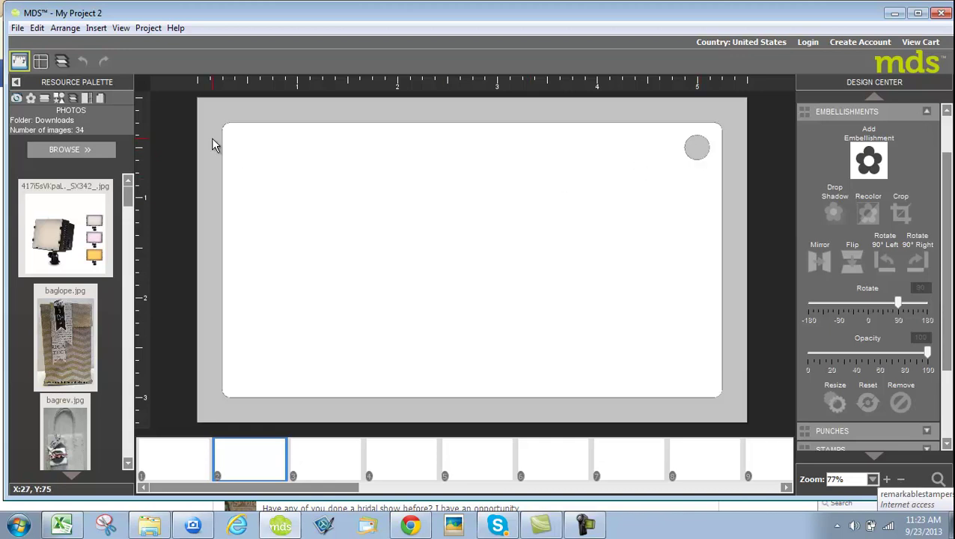
Open the inspiremejanet project without saving changes to My Project 2.
{"action": "left_click", "coordinate": [16, 27]}
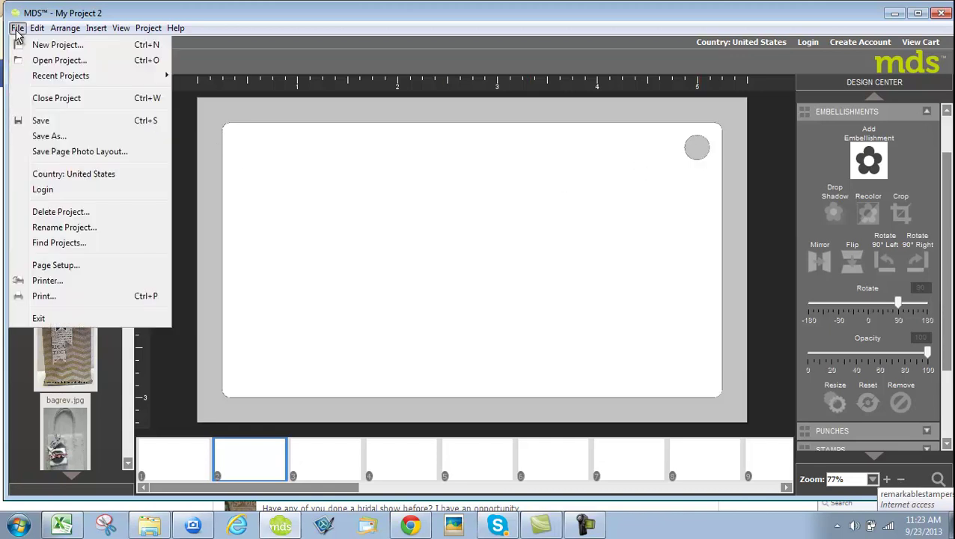
{"action": "left_click", "coordinate": [51, 60]}
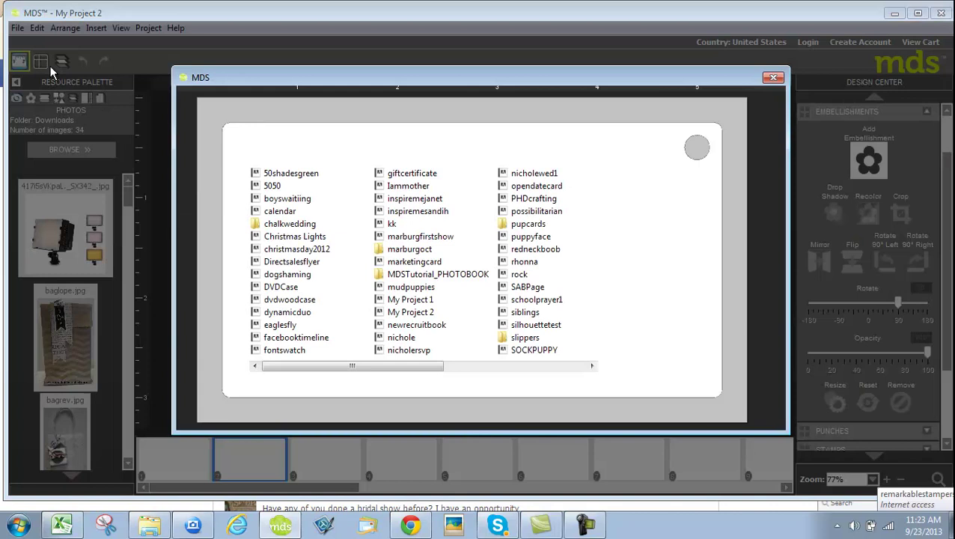
{"action": "left_click", "coordinate": [410, 200]}
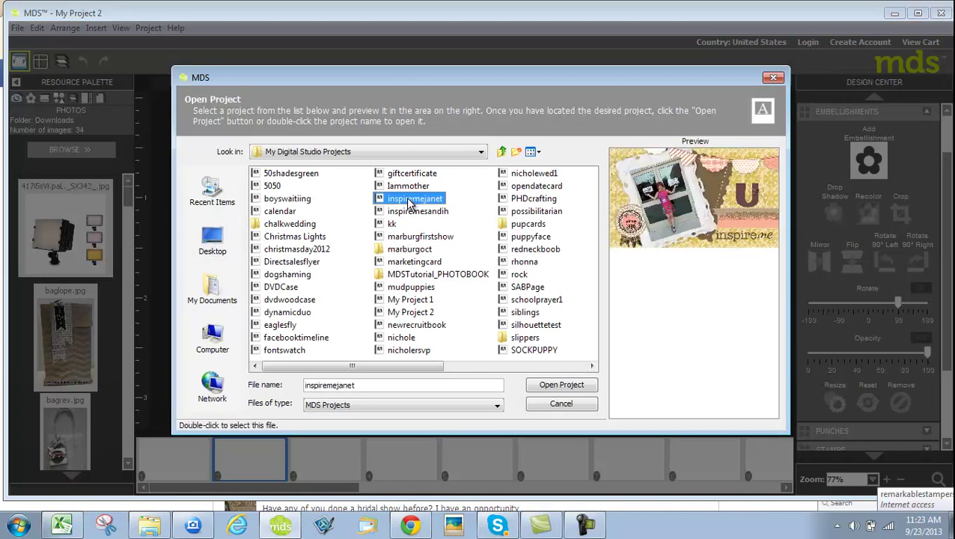
{"action": "left_click", "coordinate": [567, 386]}
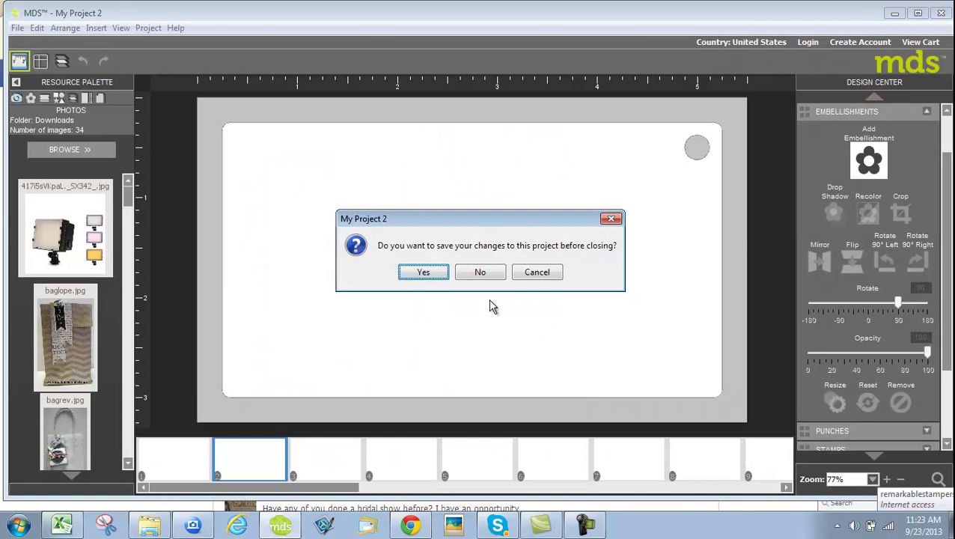
{"action": "left_click", "coordinate": [480, 273]}
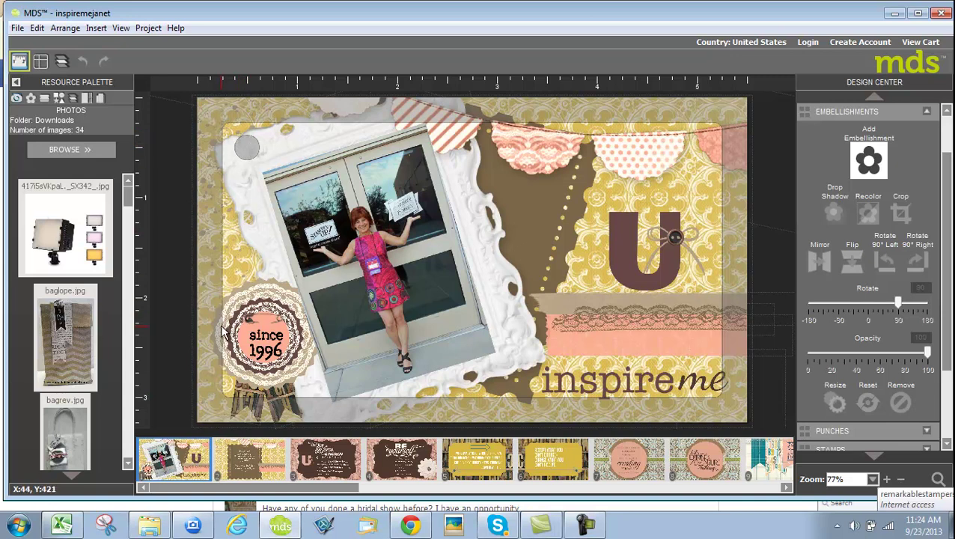
Show the Stampin' UP! gratitude card on page 2 and open the Insert menu.
{"action": "left_click", "coordinate": [233, 469]}
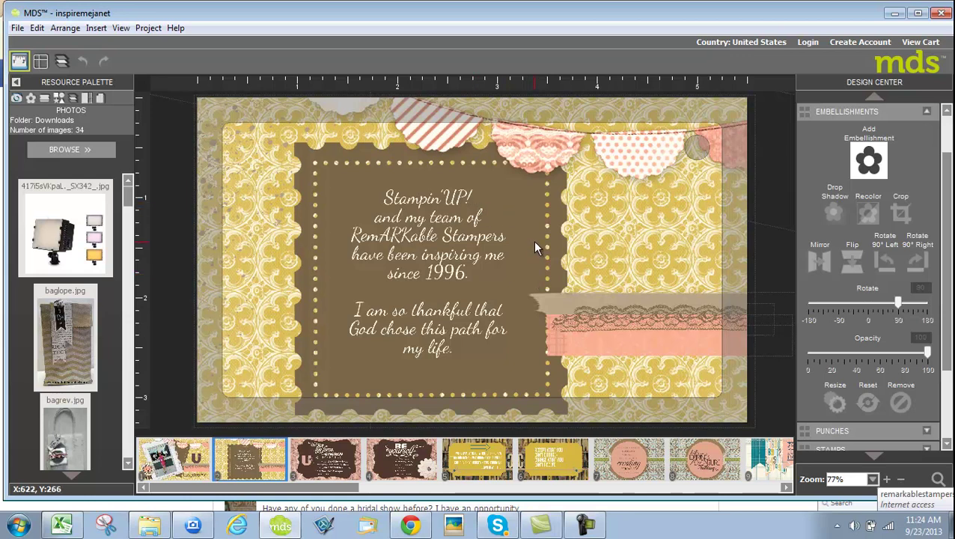
{"action": "left_click", "coordinate": [97, 29]}
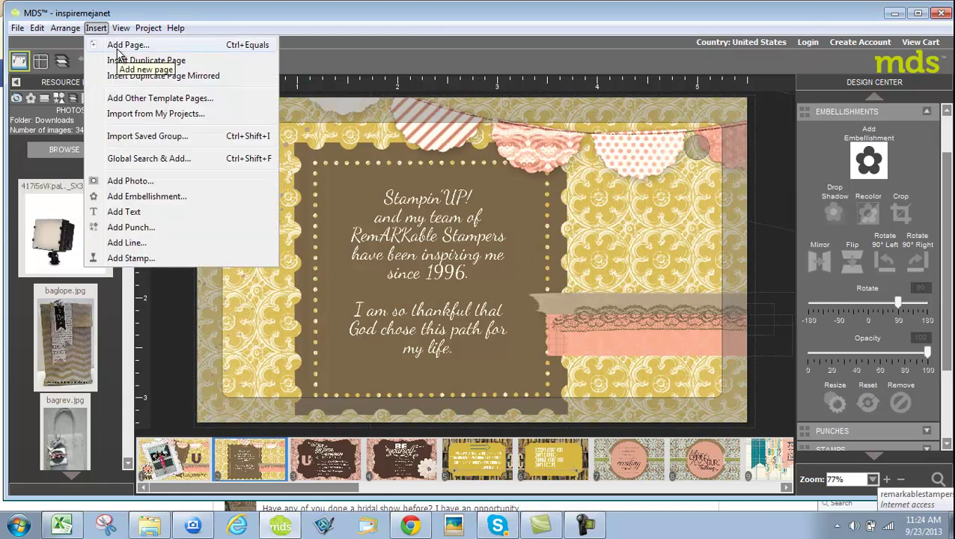
Import Page 1 of inspiremesandih at the end of the project, then close the import dialog.
{"action": "left_click", "coordinate": [141, 116]}
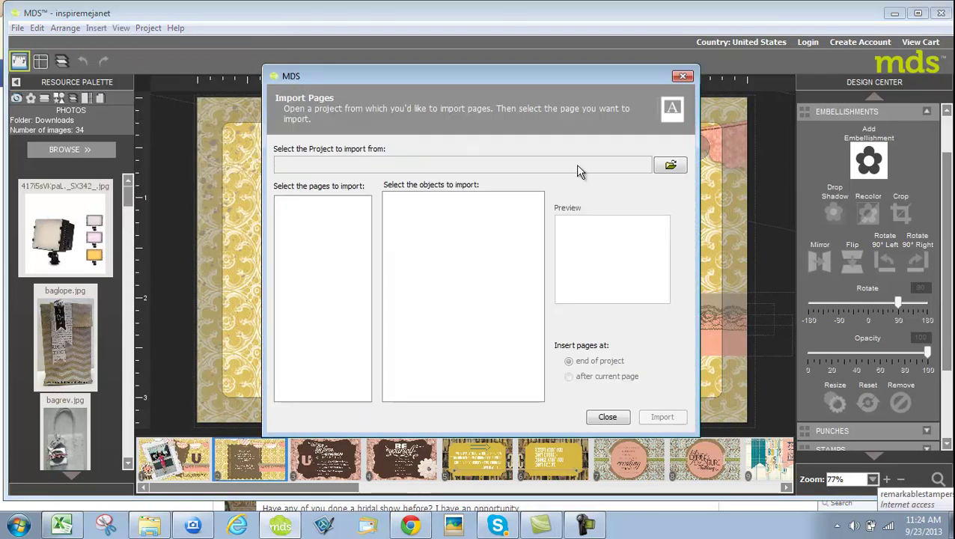
{"action": "left_click", "coordinate": [669, 167]}
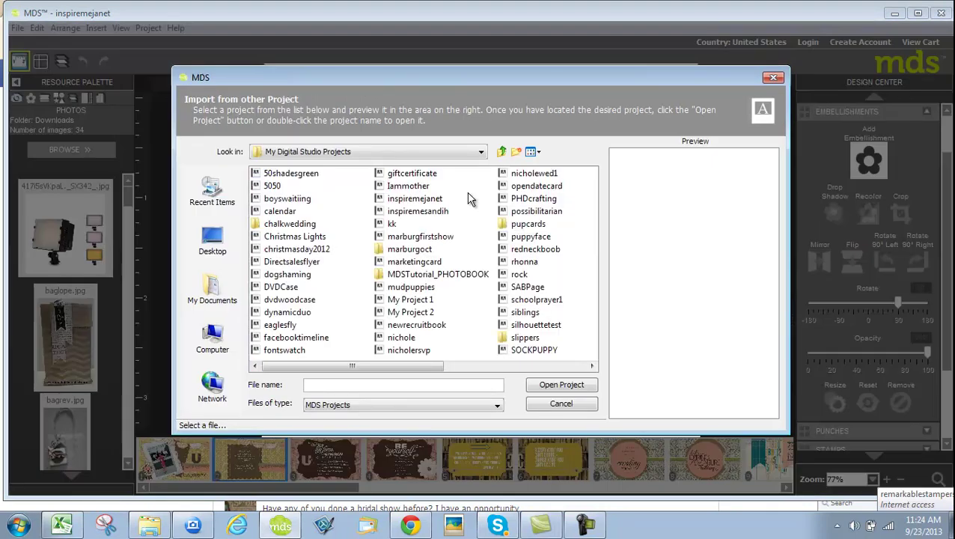
{"action": "left_click", "coordinate": [426, 213]}
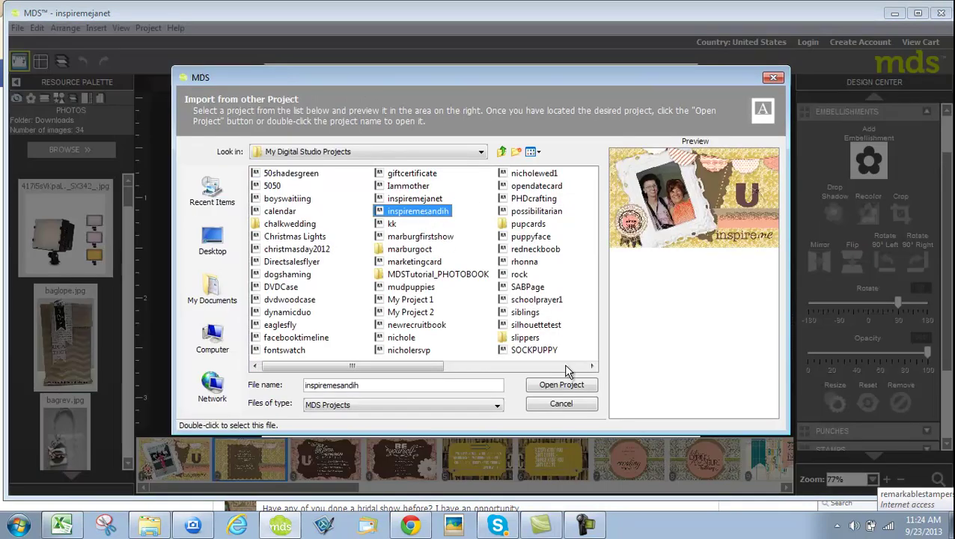
{"action": "left_click", "coordinate": [569, 386]}
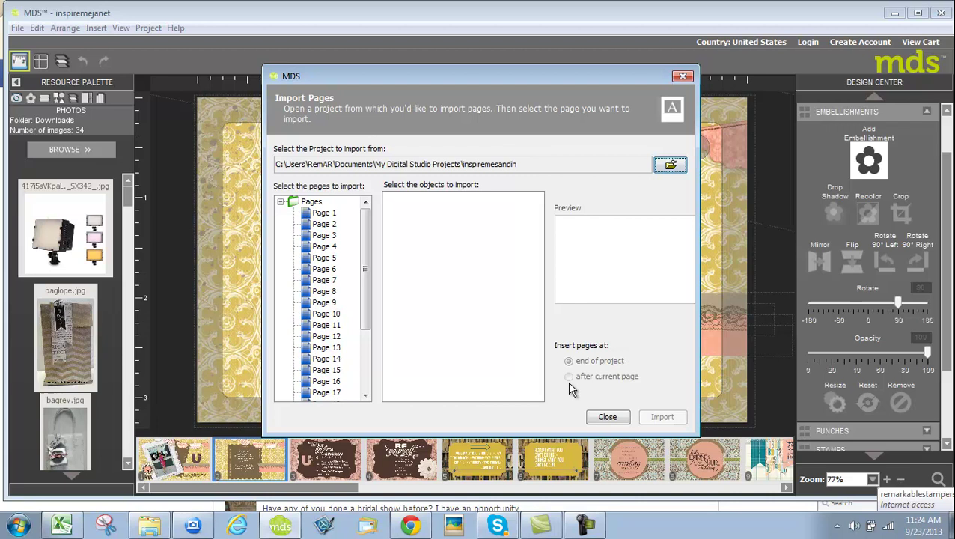
{"action": "left_click", "coordinate": [325, 213]}
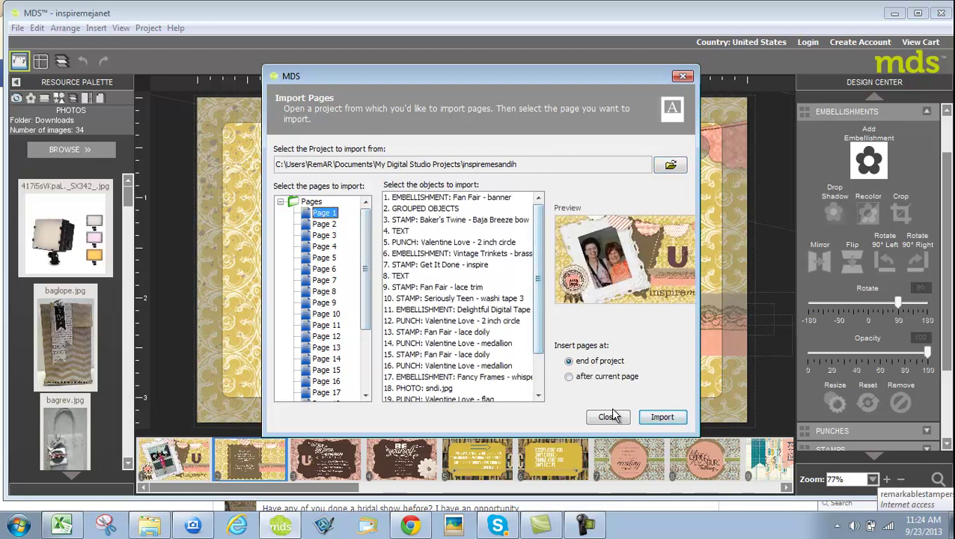
{"action": "left_click", "coordinate": [677, 422]}
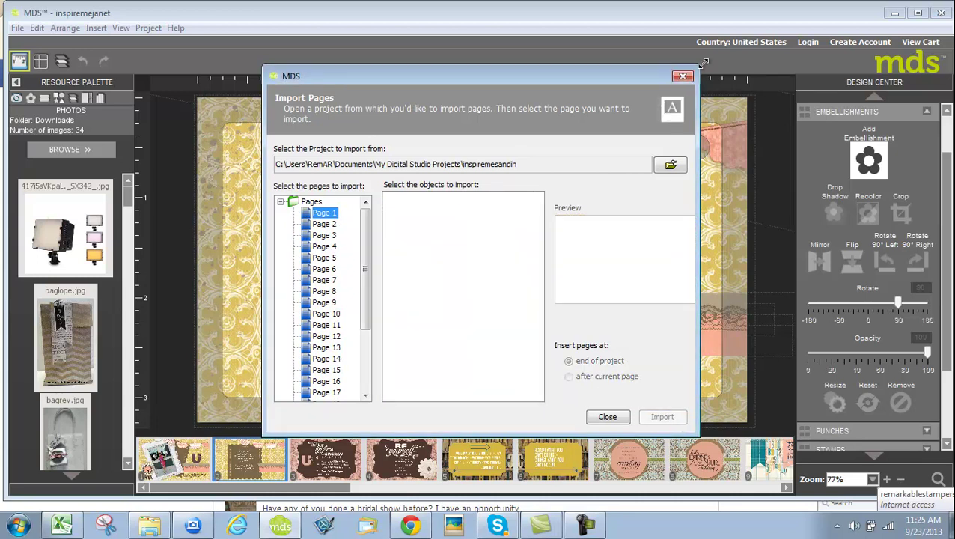
{"action": "left_click", "coordinate": [683, 77]}
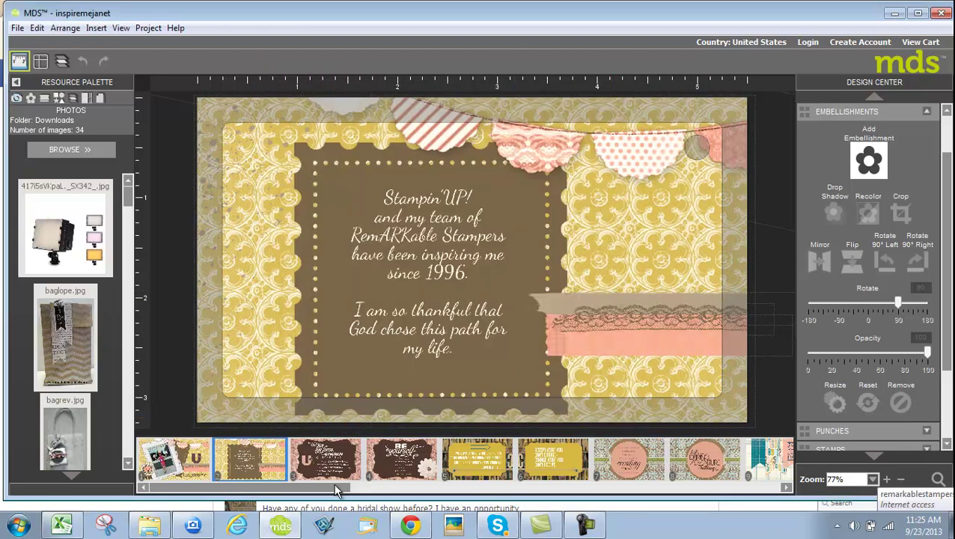
Move to the imported card and select its pennant banner stamp.
{"action": "left_click_drag", "start_coordinate": [336, 491], "coordinate": [804, 512]}
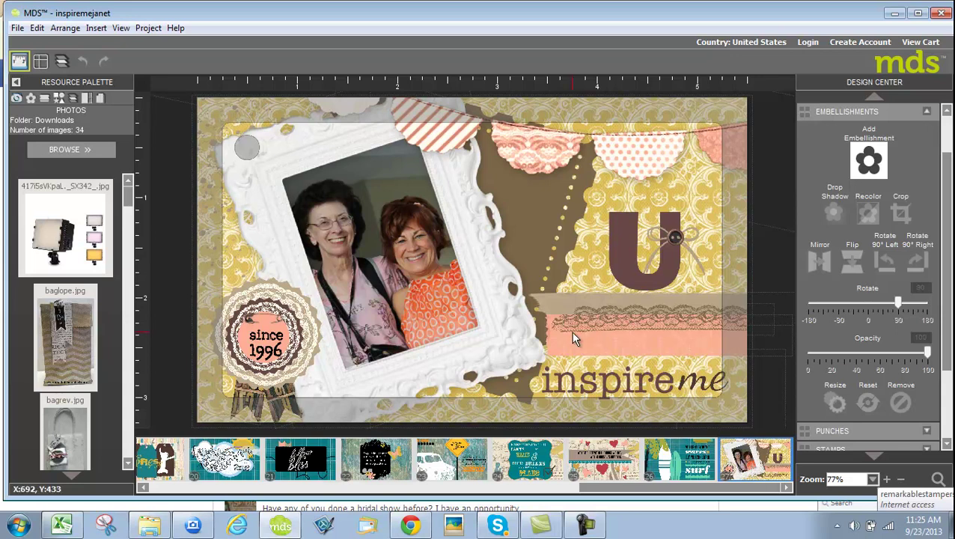
{"action": "left_click", "coordinate": [535, 162]}
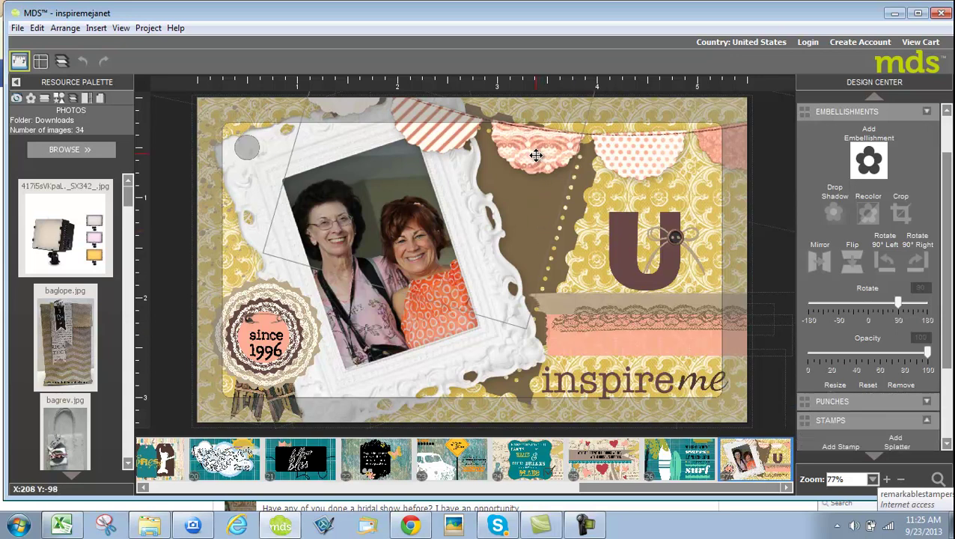
{"action": "scroll", "coordinate": [865, 143], "scroll_direction": "down", "scroll_amount": 2}
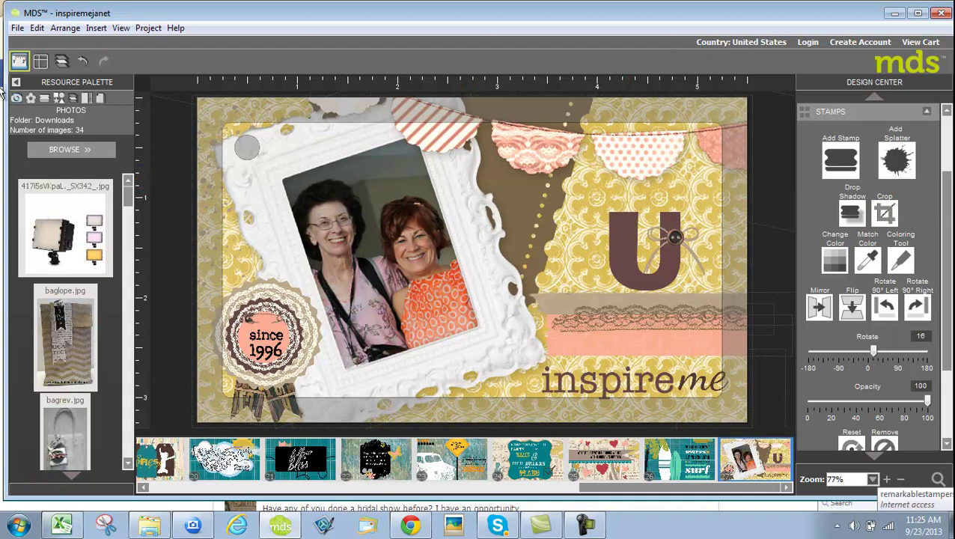
Open the statementofheart project, discarding unsaved changes to inspiremejanet.
{"action": "left_click", "coordinate": [18, 28]}
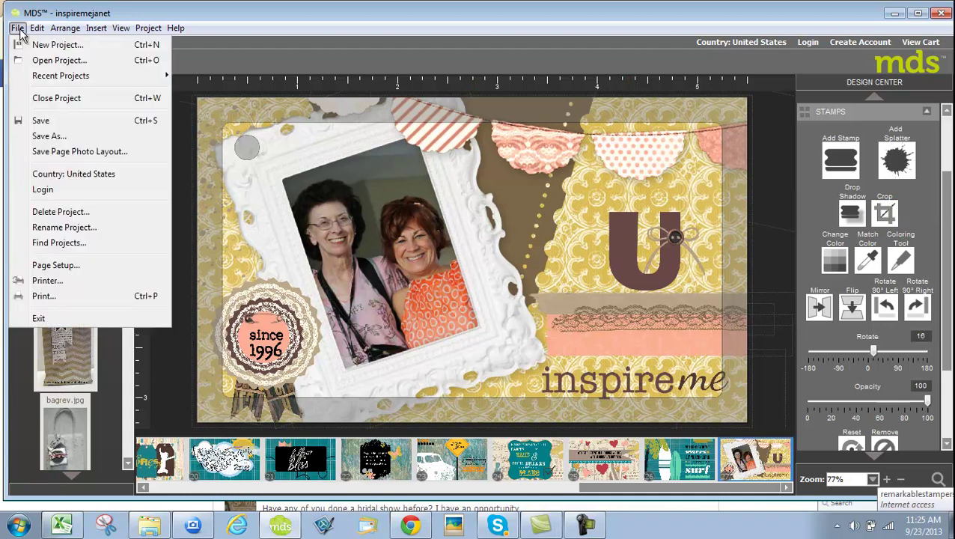
{"action": "left_click", "coordinate": [41, 63]}
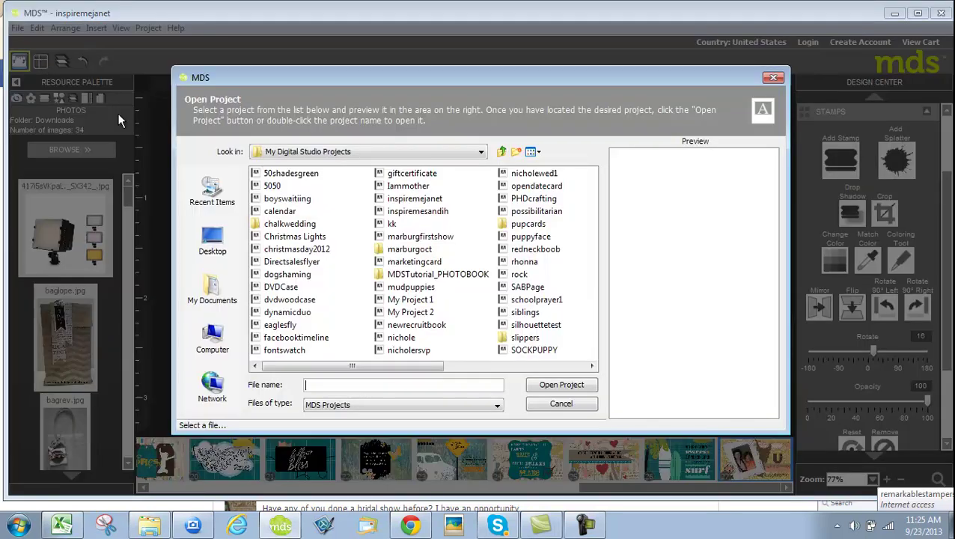
{"action": "left_click", "coordinate": [534, 365]}
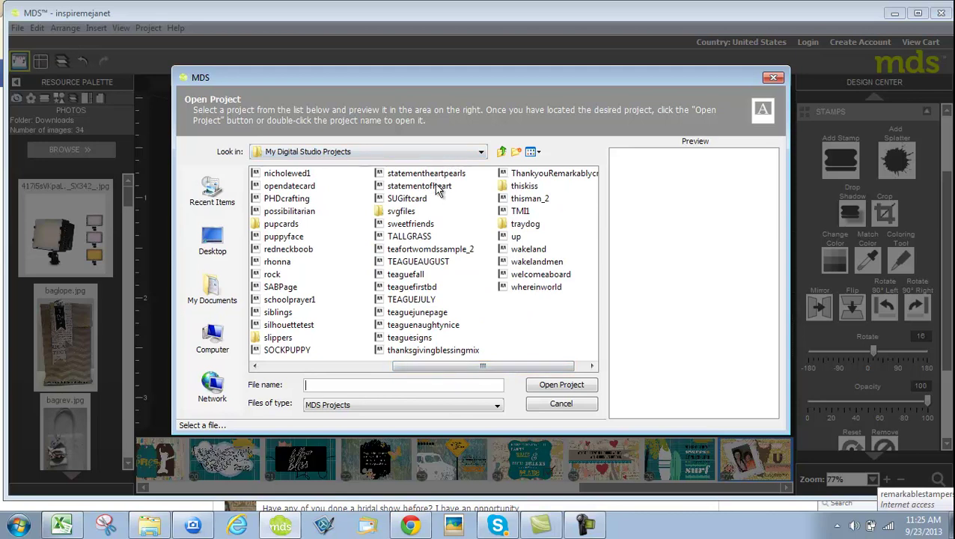
{"action": "double_click", "coordinate": [437, 185]}
{"action": "left_click", "coordinate": [533, 384]}
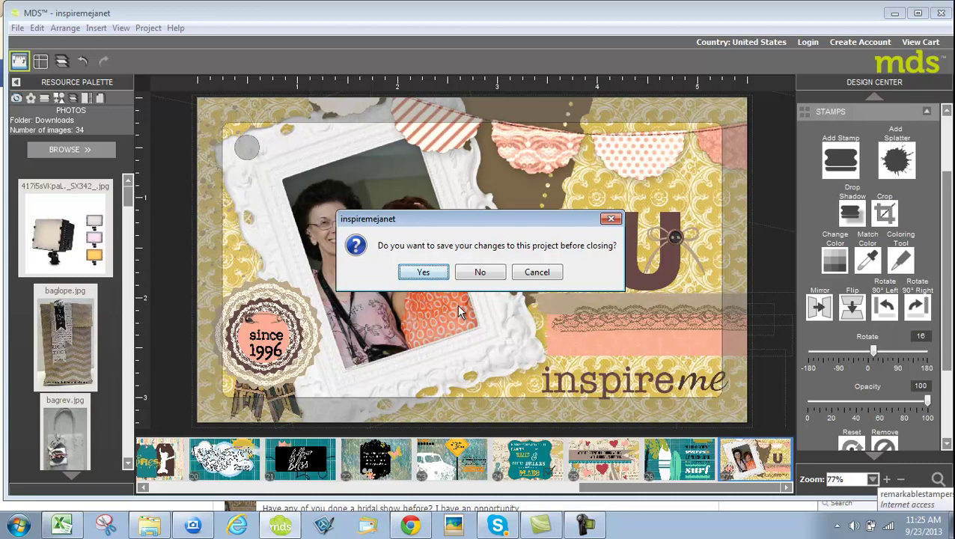
{"action": "left_click", "coordinate": [481, 279]}
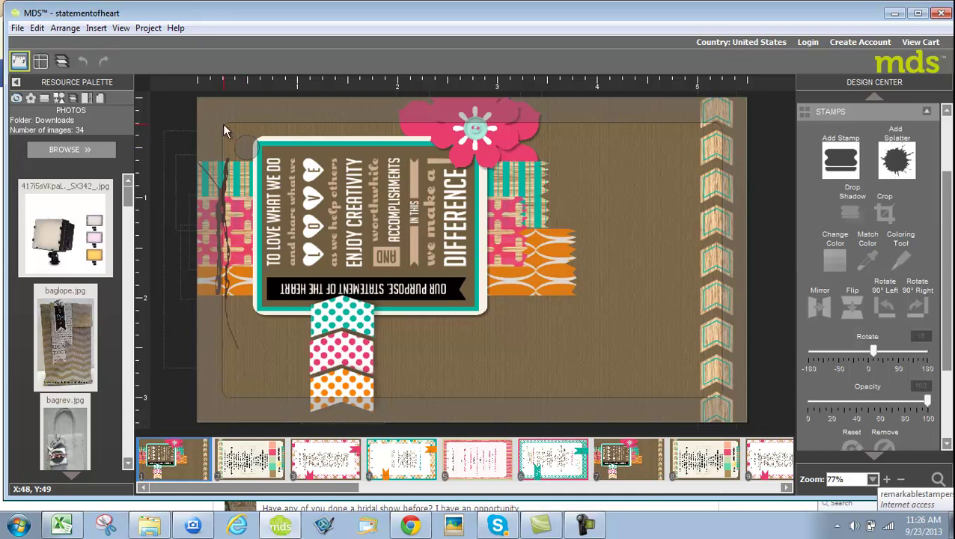
Toggle the Swatchbook Bleed Area off and back on, then view page 2.
{"action": "left_click", "coordinate": [121, 28]}
{"action": "mouse_move", "coordinate": [148, 68]}
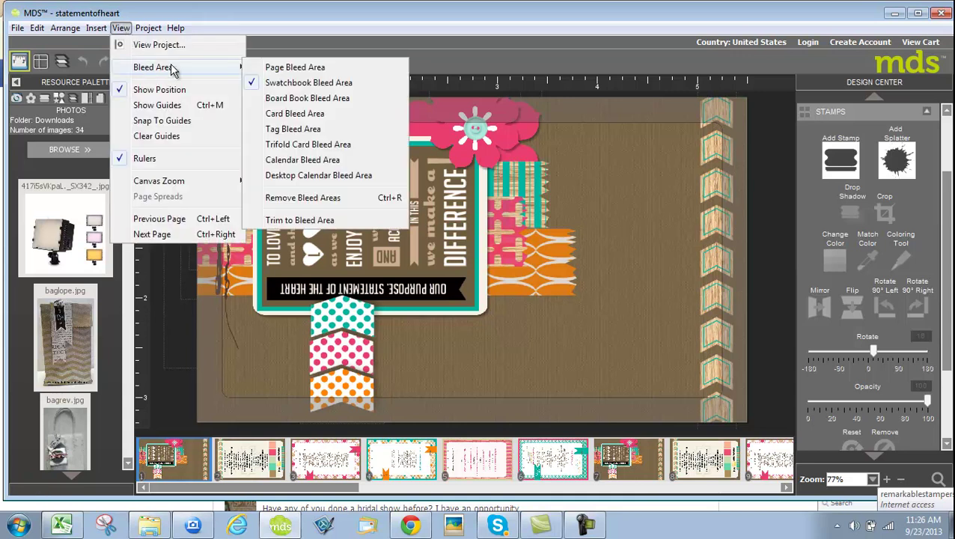
{"action": "left_click", "coordinate": [251, 81]}
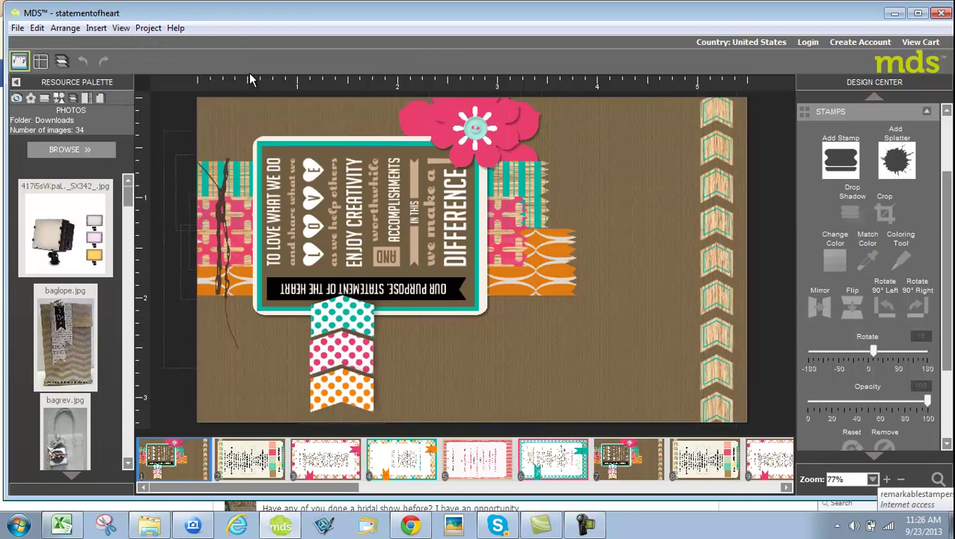
{"action": "left_click", "coordinate": [121, 27]}
{"action": "mouse_move", "coordinate": [143, 69]}
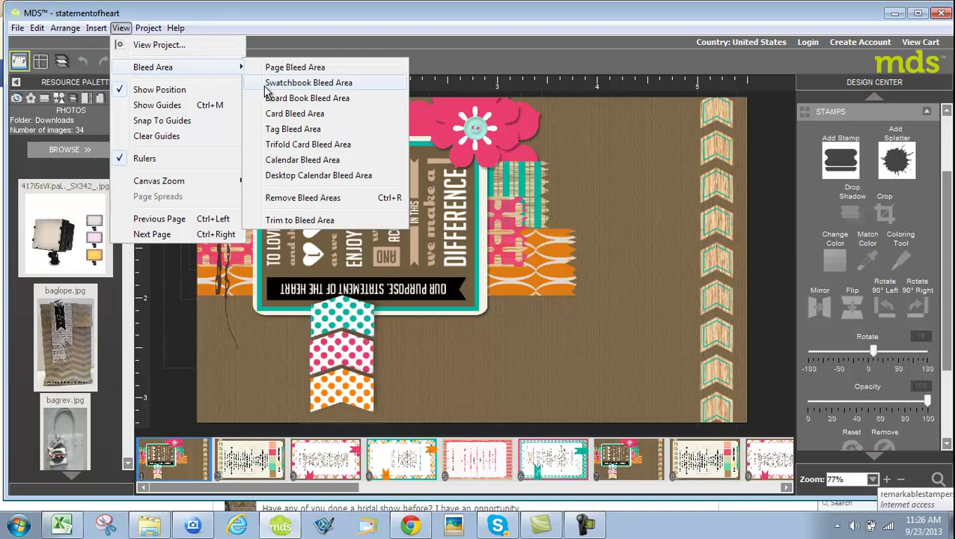
{"action": "left_click", "coordinate": [256, 83]}
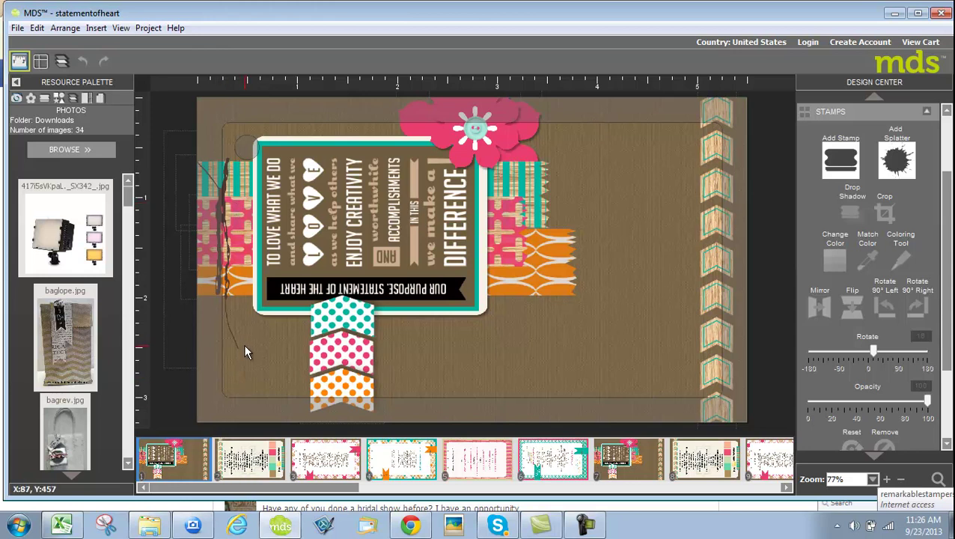
{"action": "left_click", "coordinate": [247, 454]}
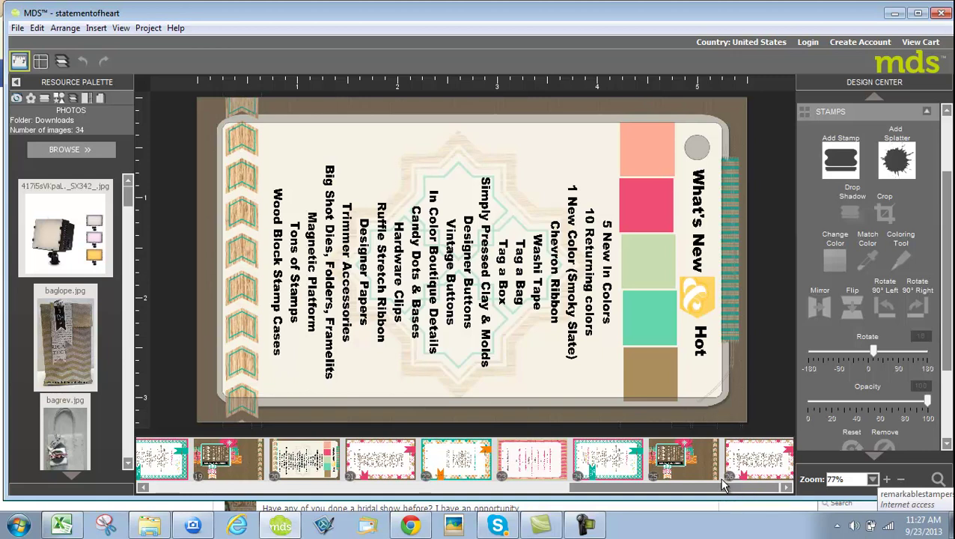
Scroll the filmstrip to display the Creatively Serving You services card.
{"action": "left_click_drag", "start_coordinate": [666, 487], "coordinate": [583, 475]}
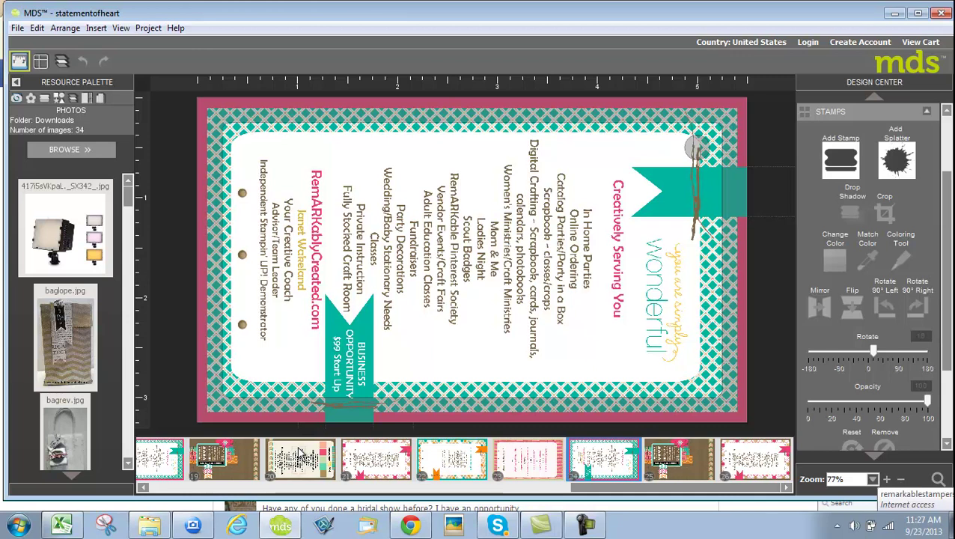
Start a Photobook order for the project, declining to save changes.
{"action": "left_click", "coordinate": [155, 32]}
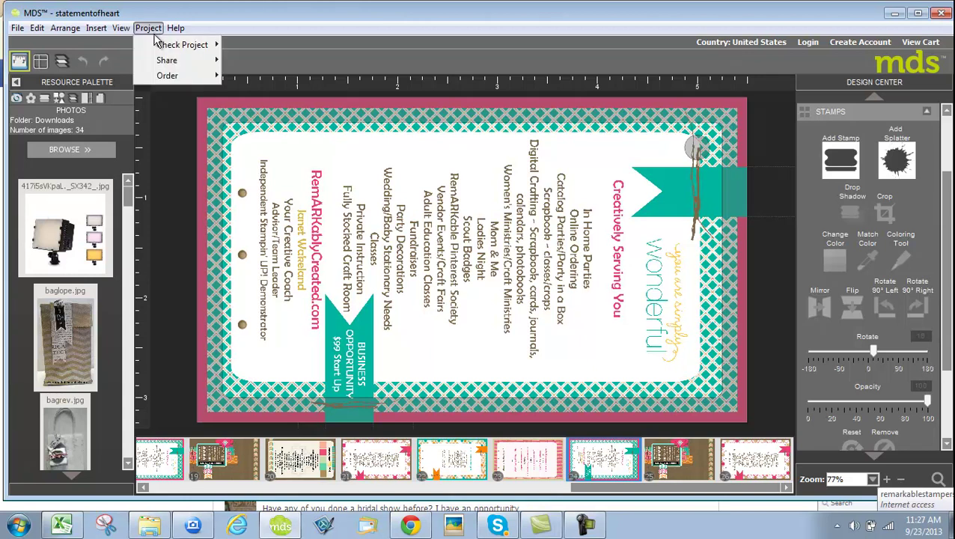
{"action": "mouse_move", "coordinate": [164, 78]}
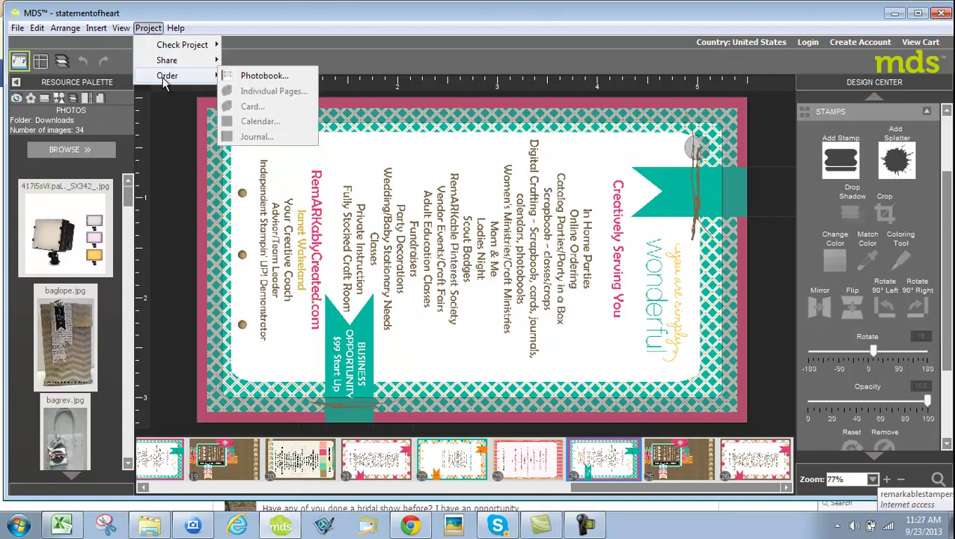
{"action": "left_click", "coordinate": [251, 78]}
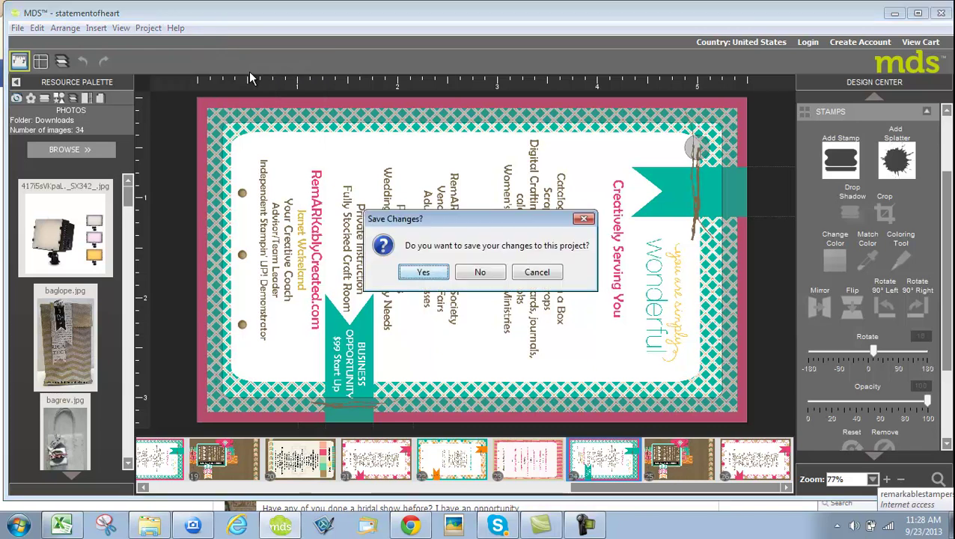
{"action": "left_click", "coordinate": [480, 276]}
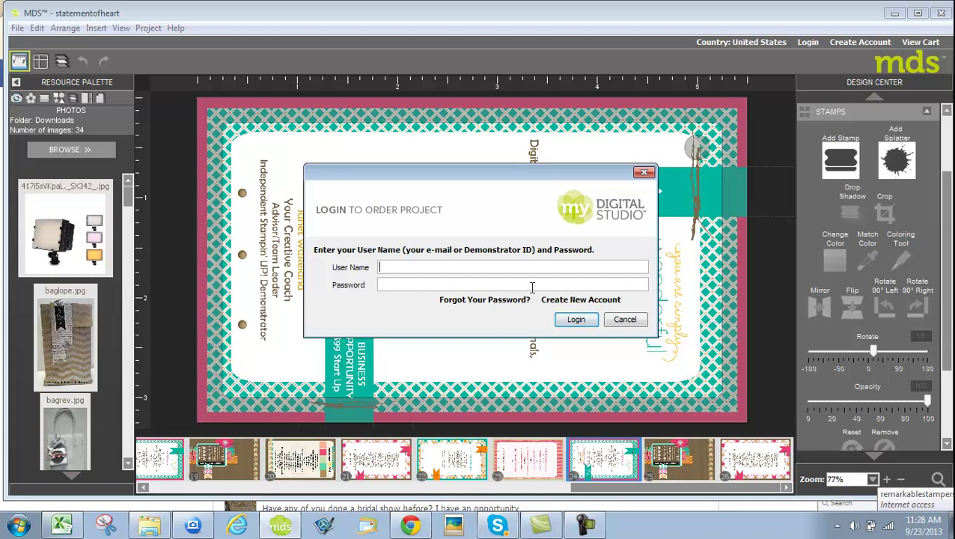
Log in with the account user name and password.
{"action": "type", "text": "3474"}
{"action": "left_click", "coordinate": [532, 288]}
{"action": "type", "text": "••••••"}
{"action": "left_click", "coordinate": [577, 321]}
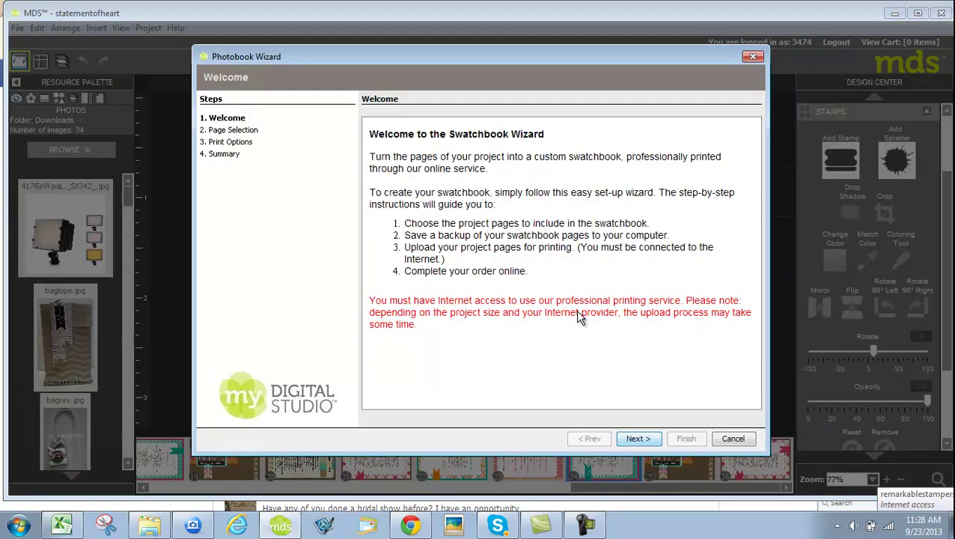
Select all pages 1-26 for the swatchbook order and continue to Print Options.
{"action": "left_click", "coordinate": [637, 440]}
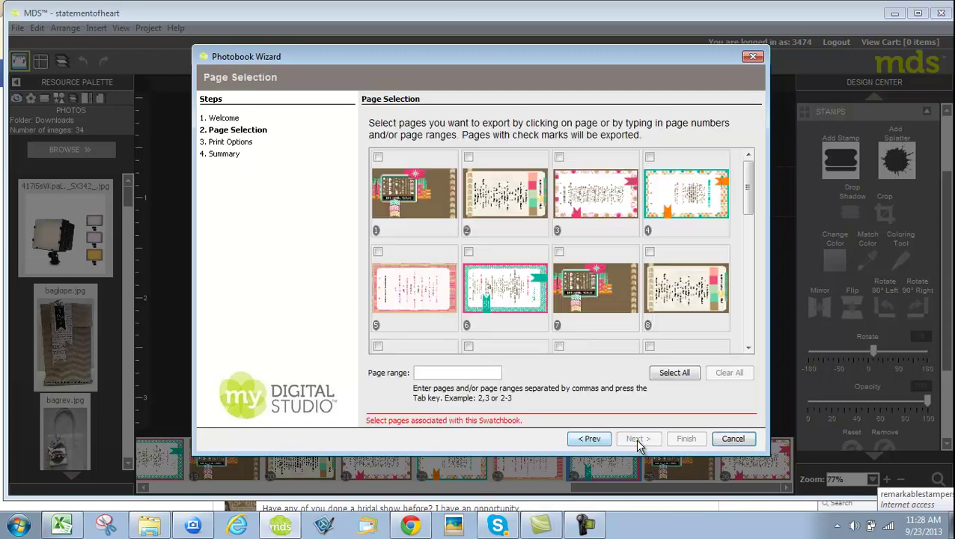
{"action": "left_click", "coordinate": [673, 375]}
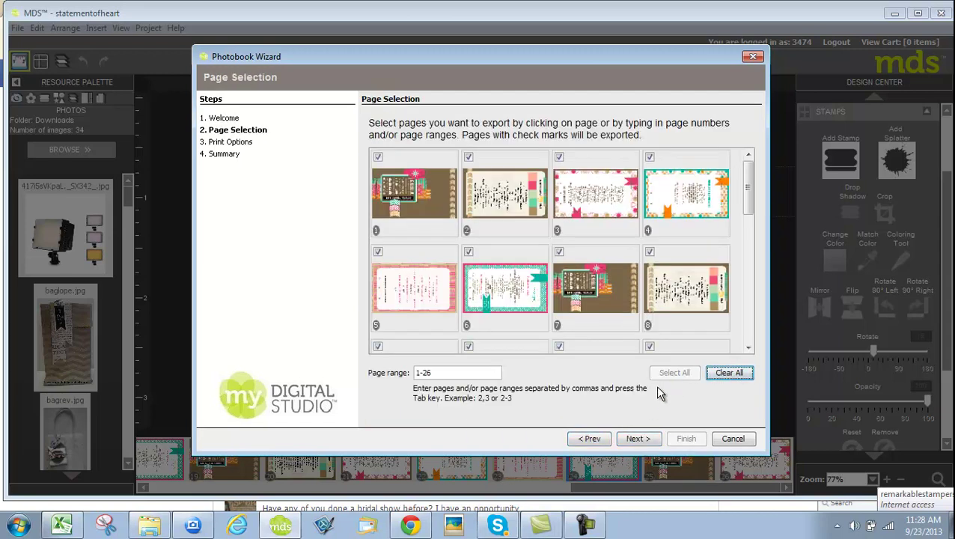
{"action": "left_click", "coordinate": [718, 376]}
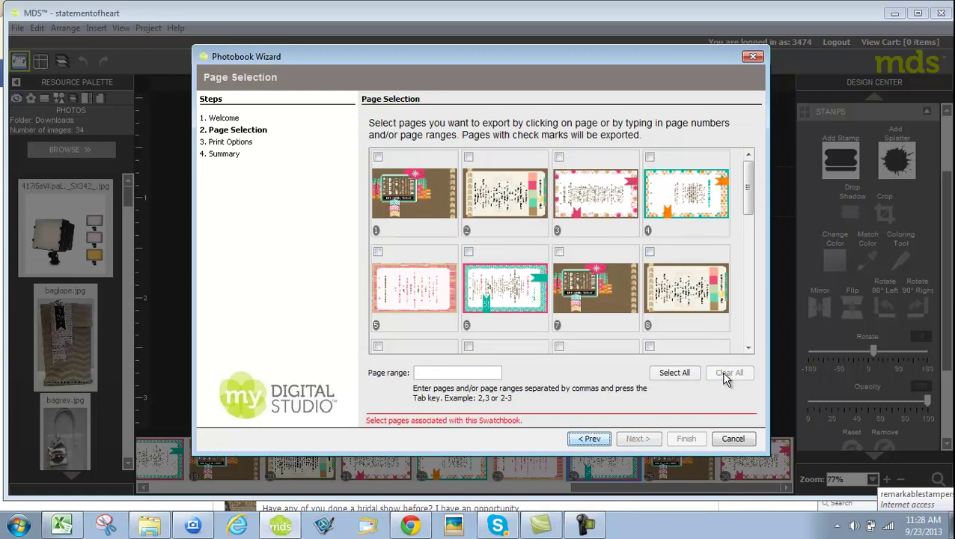
{"action": "left_click", "coordinate": [676, 373]}
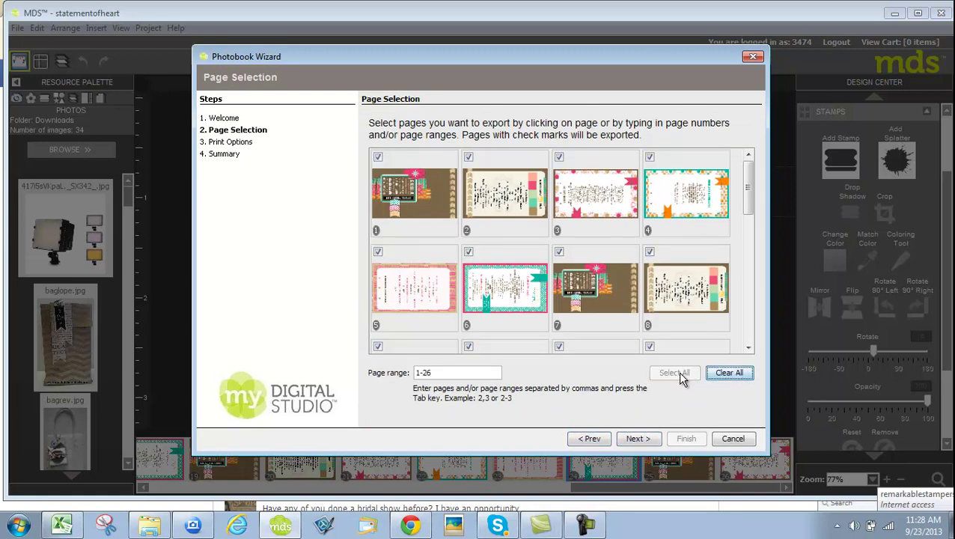
{"action": "left_click", "coordinate": [638, 438]}
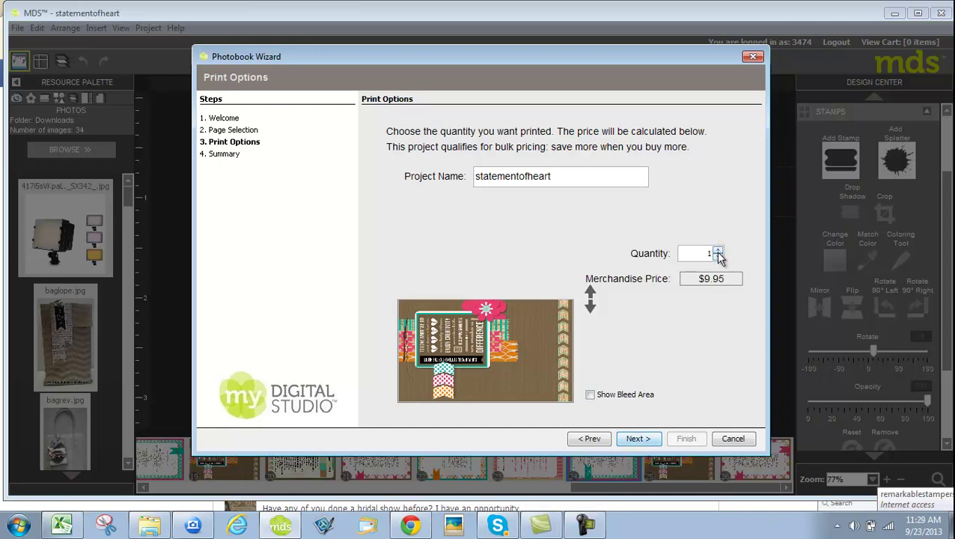
Set the print quantity to 7, approve the 26-page summary, and close the wizard.
{"action": "left_click_drag", "start_coordinate": [717, 250], "coordinate": [715, 247]}
{"action": "left_click", "coordinate": [637, 440]}
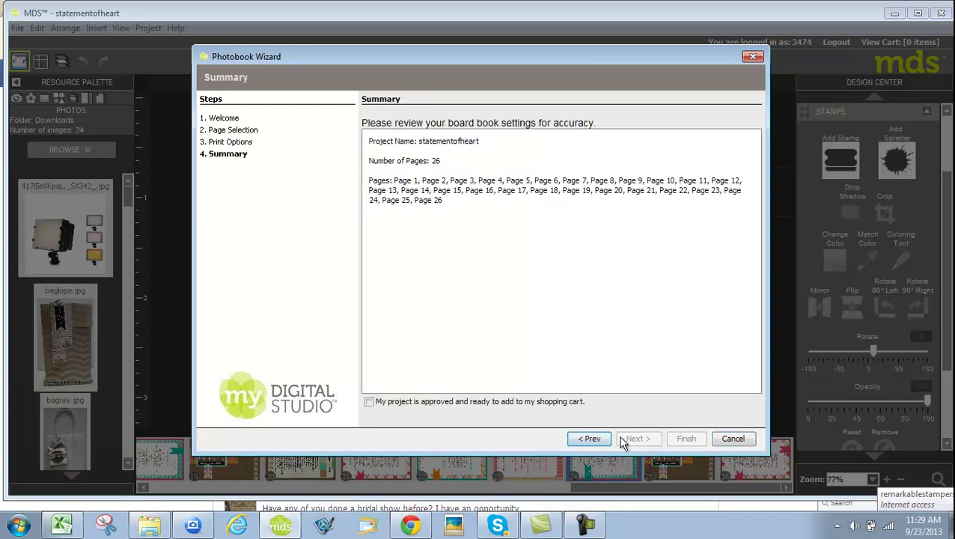
{"action": "left_click", "coordinate": [370, 402]}
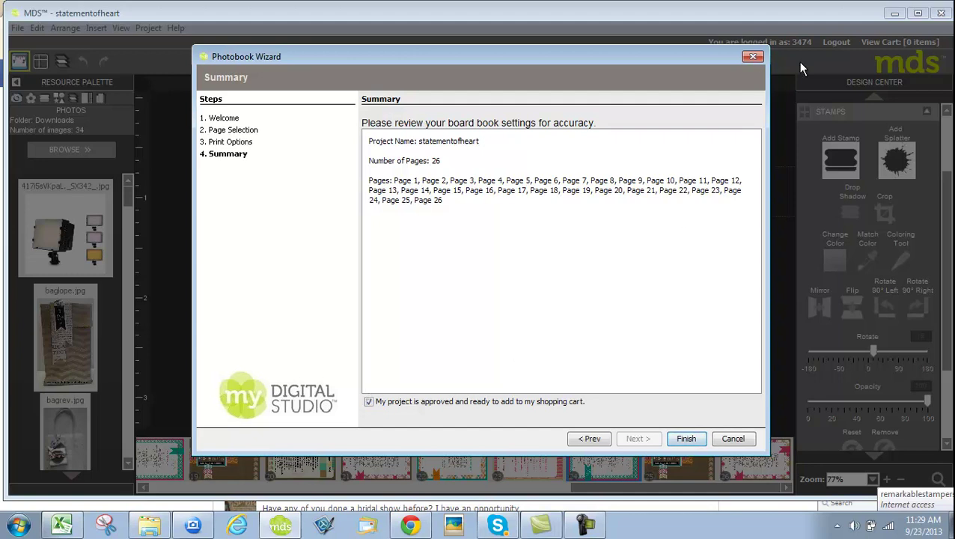
{"action": "left_click", "coordinate": [754, 58]}
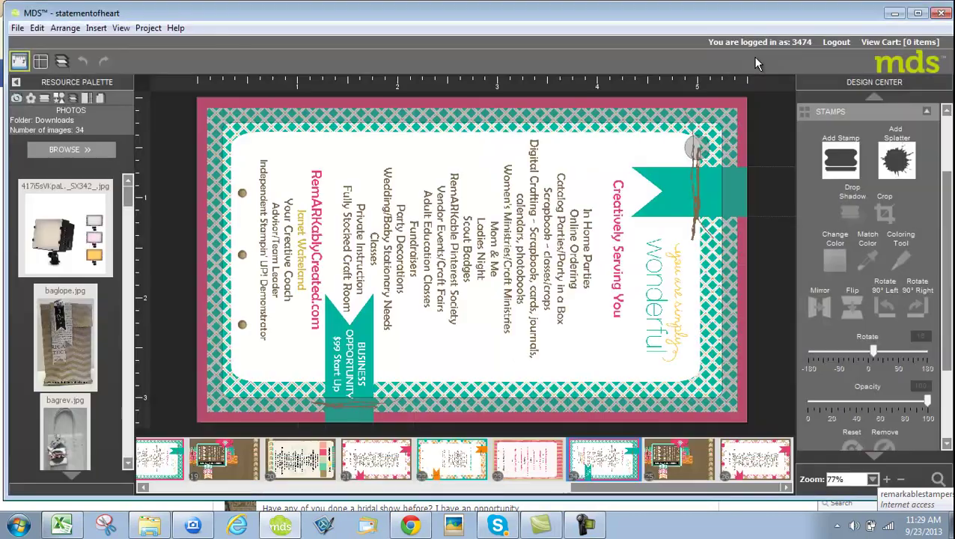